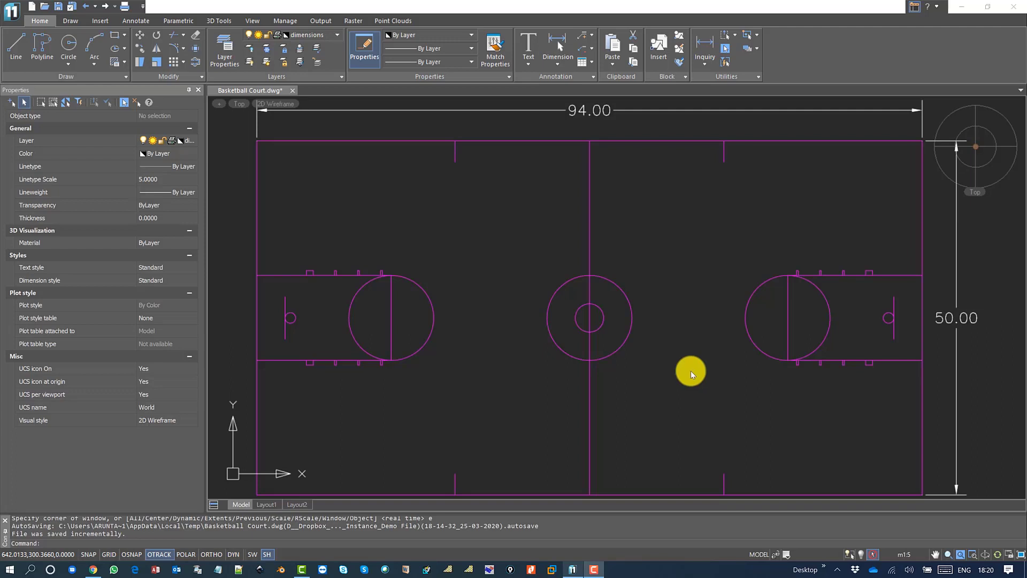
- Examine the basketball court drawing in model space and the blank sheets of Layout1 and Layout2
scroll(689, 264, "down", 2)
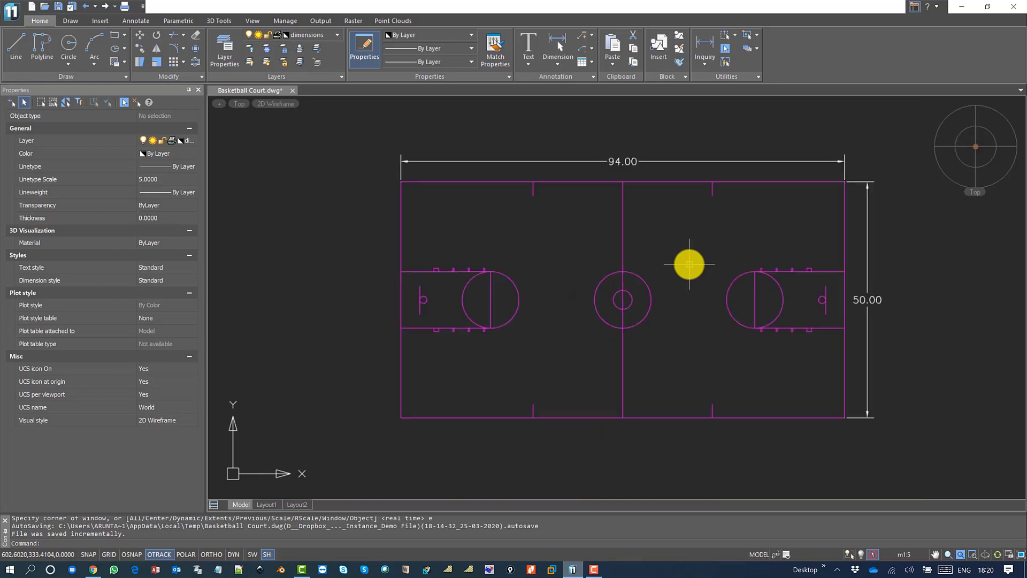
middle_click_drag(694, 260, 648, 264)
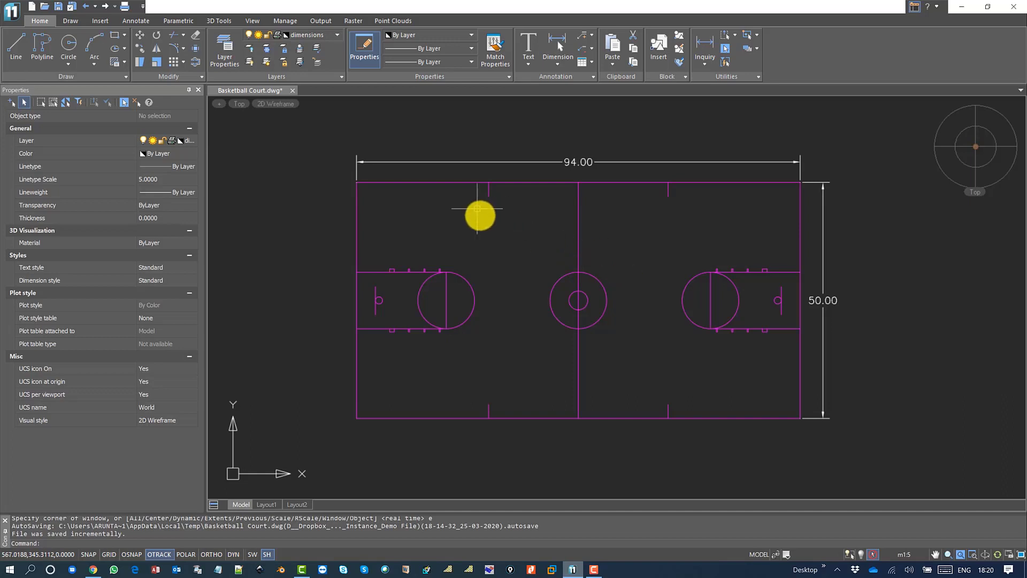
middle_click_drag(500, 239, 499, 247)
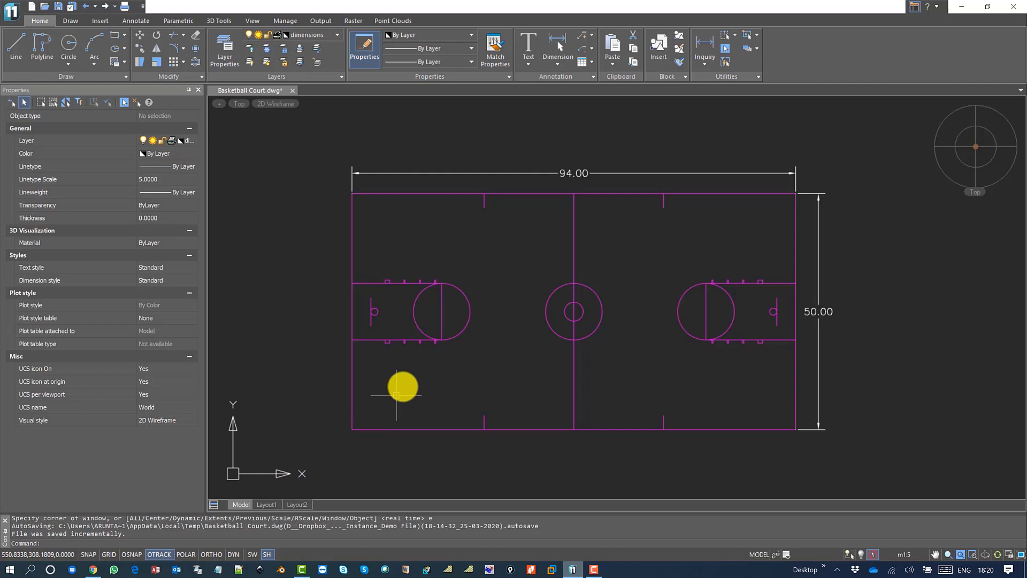
left_click(270, 505)
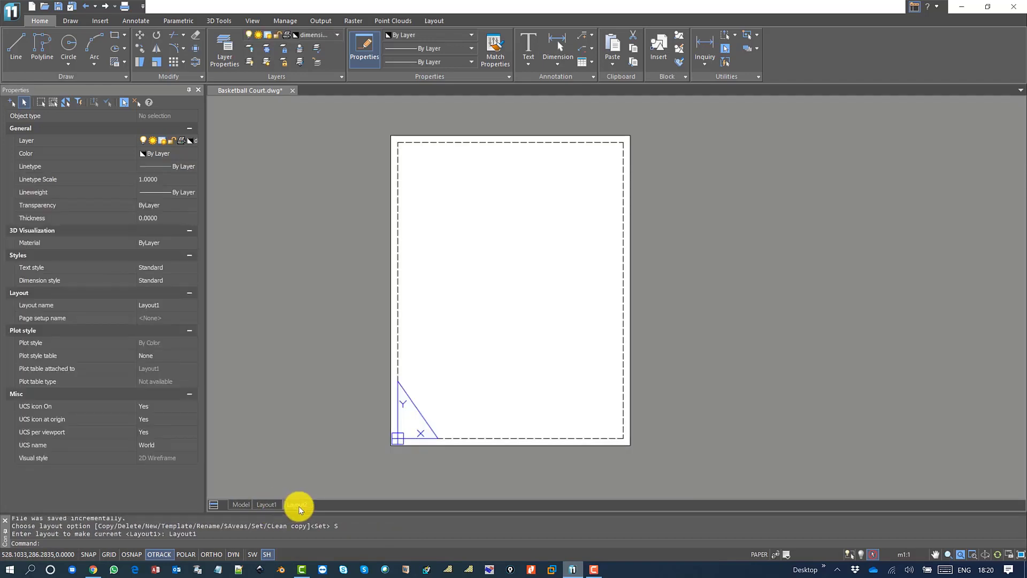
left_click(298, 505)
left_click(268, 504)
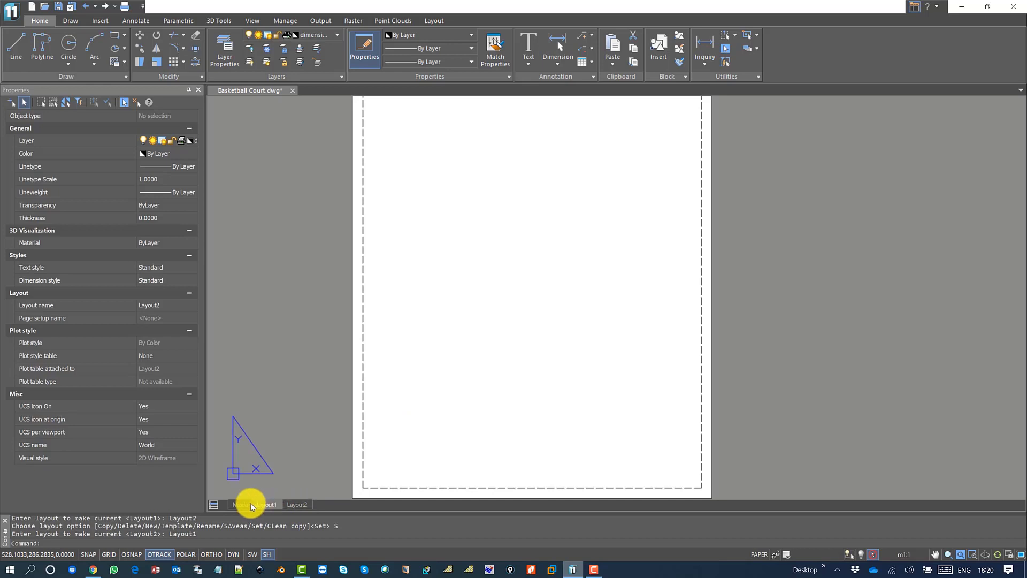
left_click(243, 504)
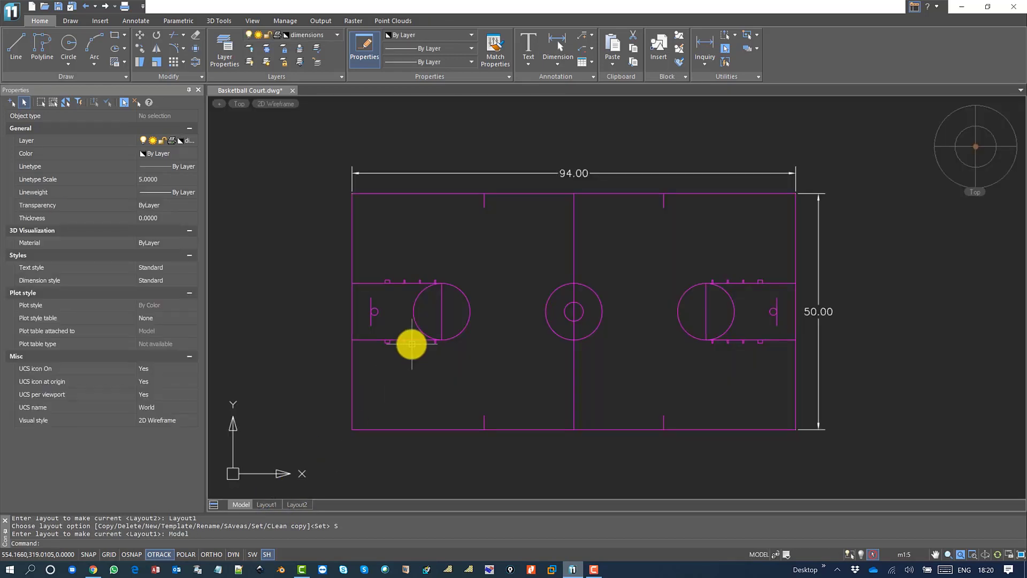
- Edit the page setup of Layout1 to use ISO A0 (841.00 x 1189.00 MM) paper in landscape orientation
left_click(268, 504)
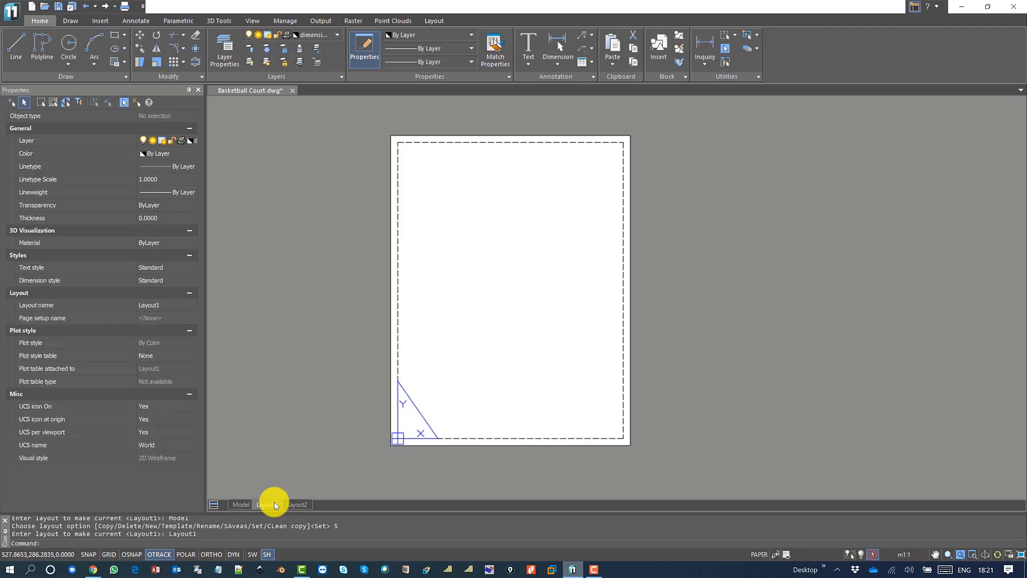
right_click(275, 506)
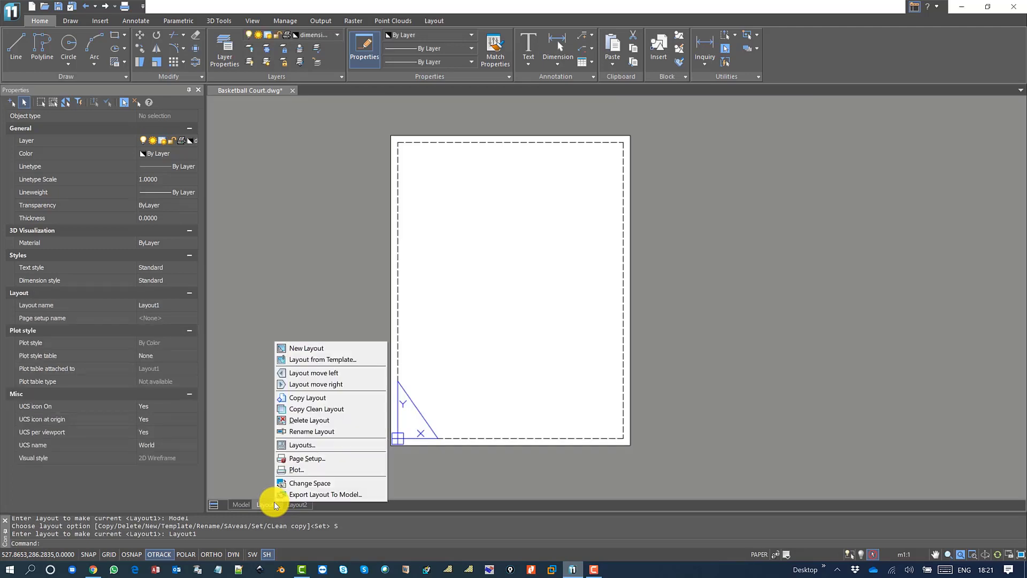
left_click(331, 459)
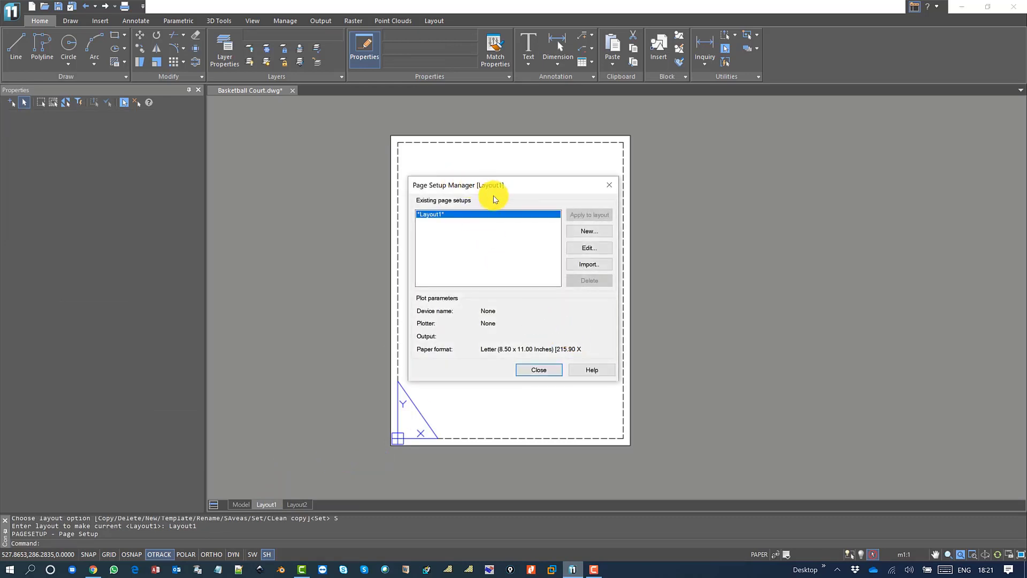
left_click(587, 249)
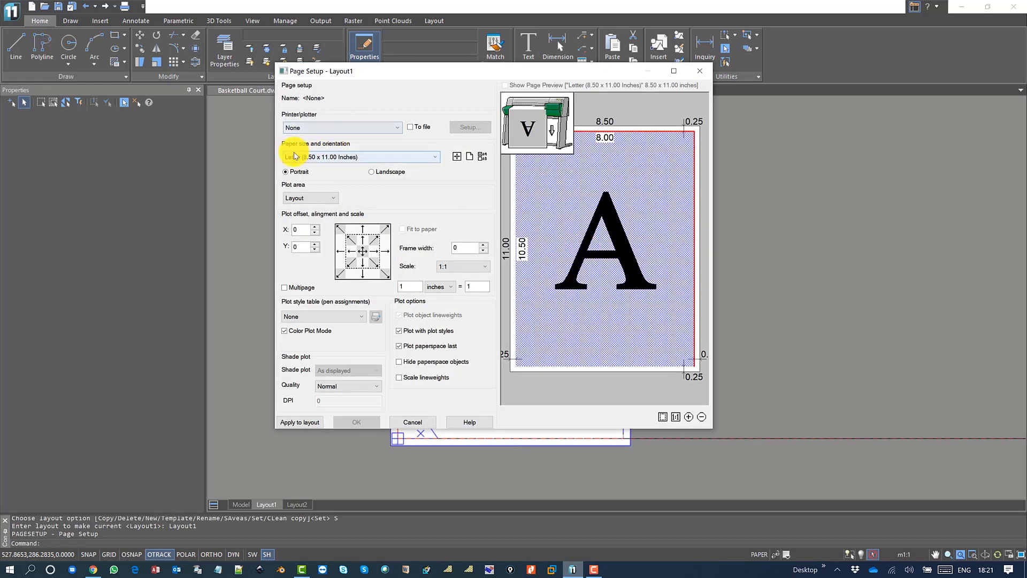
left_click(357, 161)
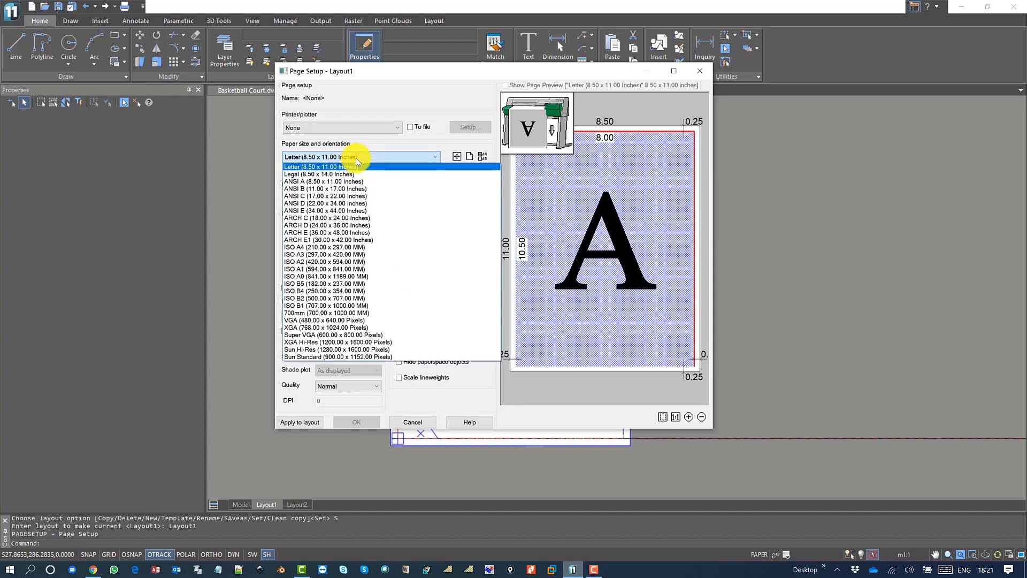
left_click(325, 277)
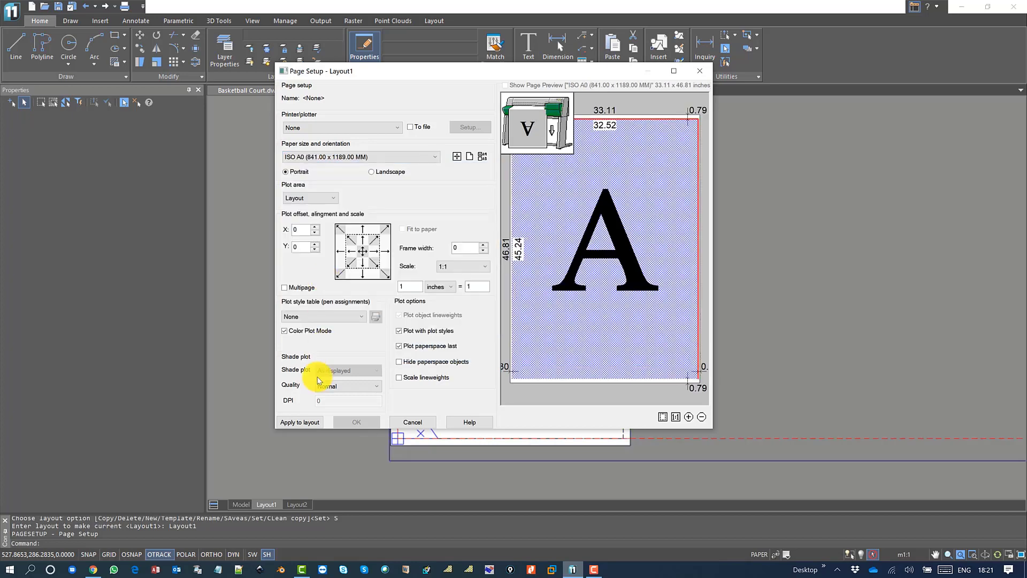
left_click(389, 173)
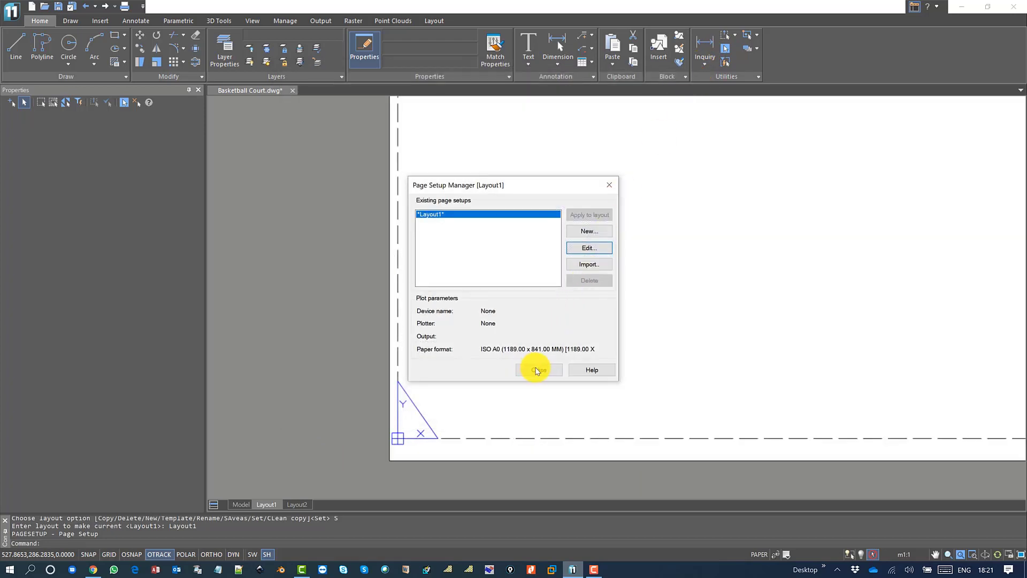
left_click(537, 367)
scroll(523, 368, "down", 5)
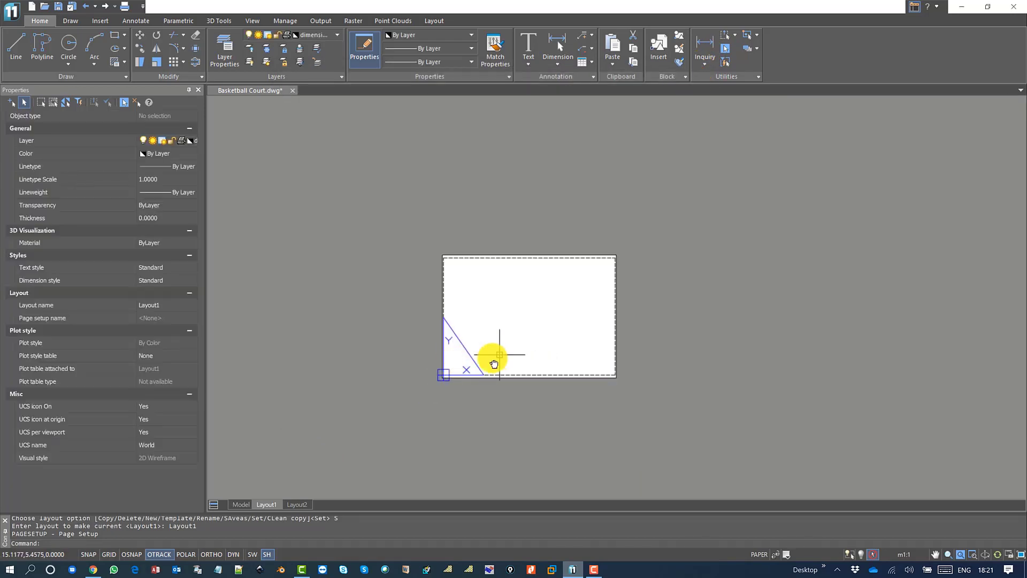
scroll(491, 367, "up", 2)
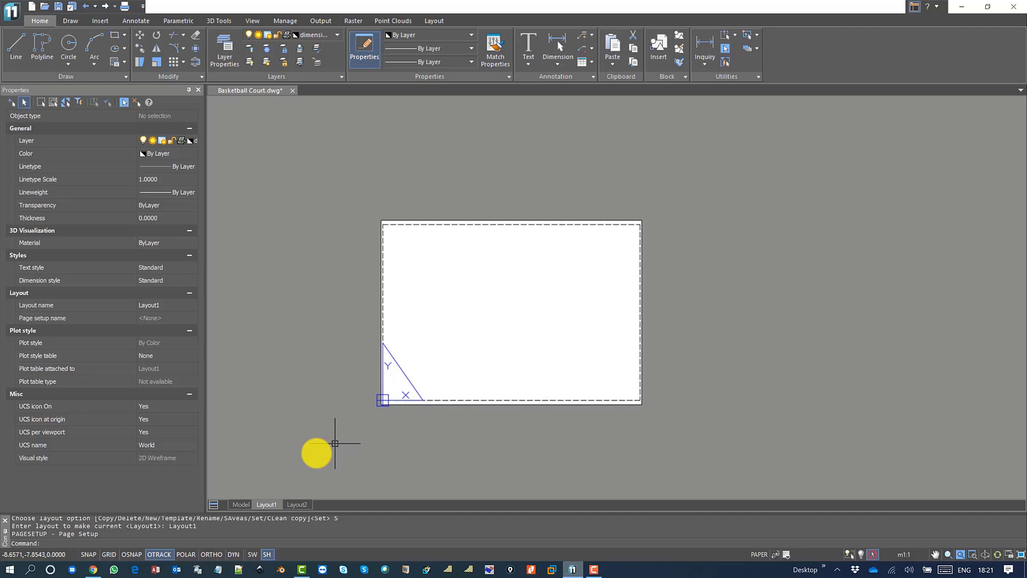
- From model space, define a rectangular viewport about 109 by 65 units enclosing the whole court and its dimensions
left_click(241, 503)
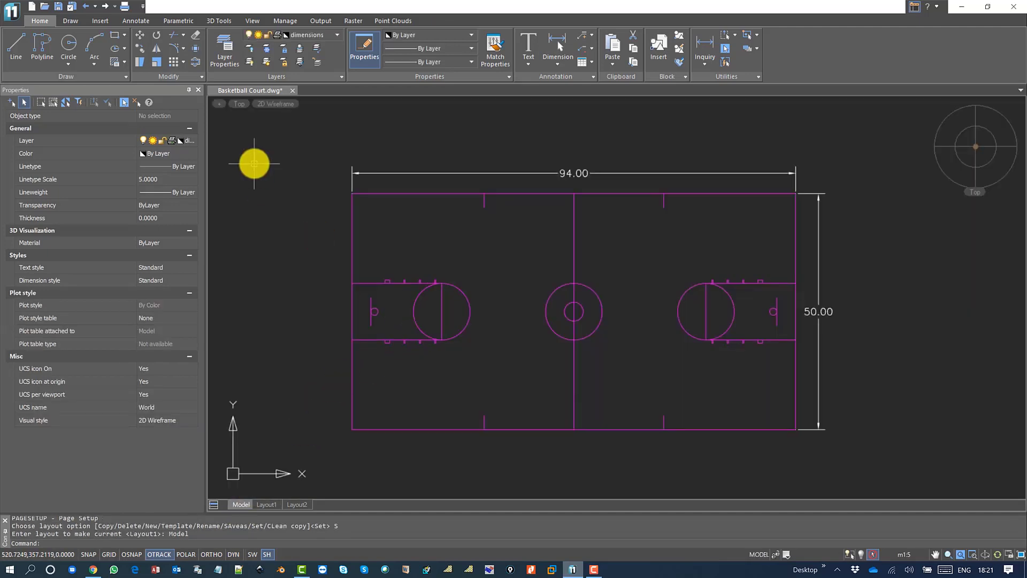
left_click(254, 21)
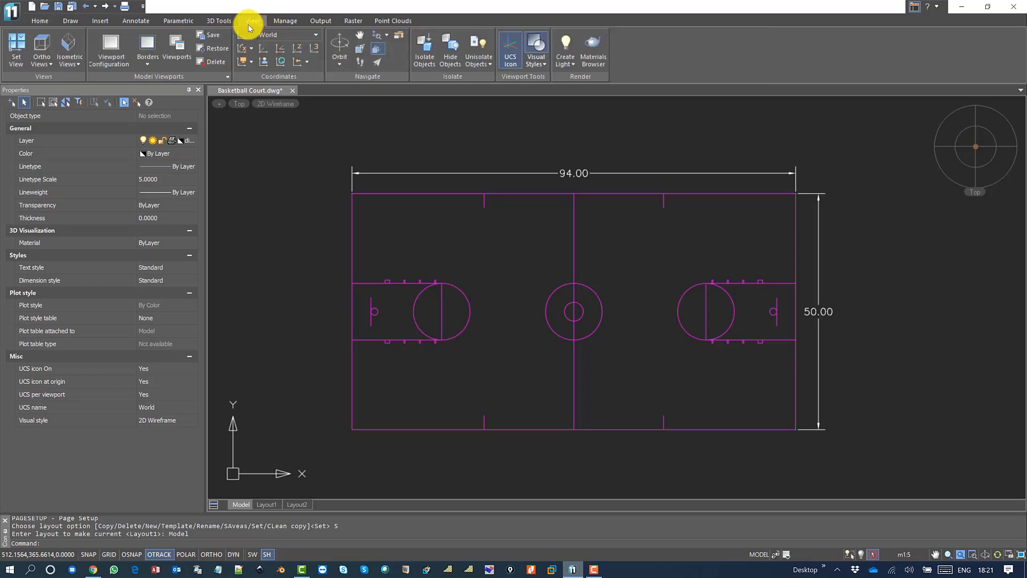
left_click(152, 67)
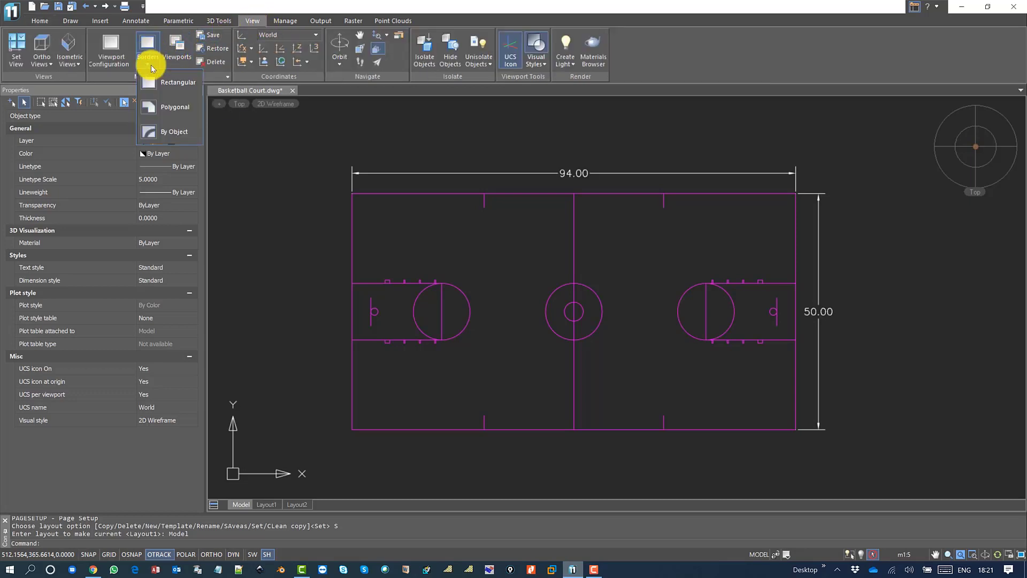
left_click(182, 81)
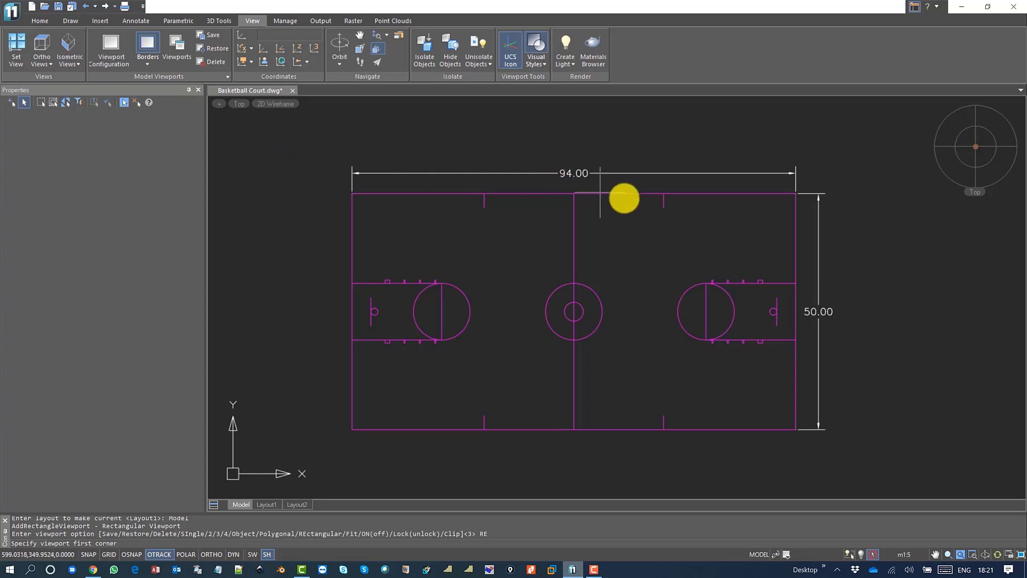
left_click(331, 146)
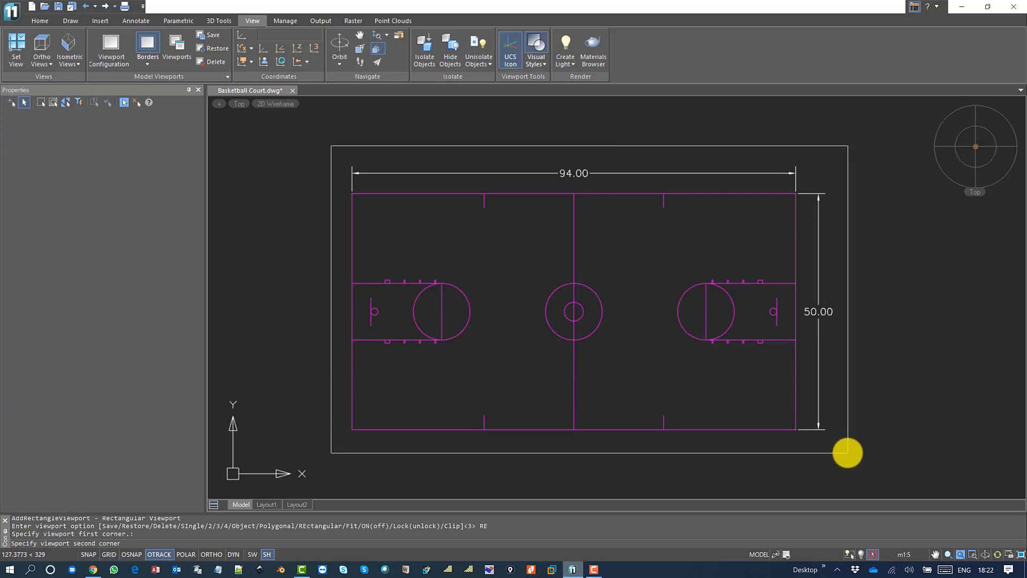
left_click(848, 453)
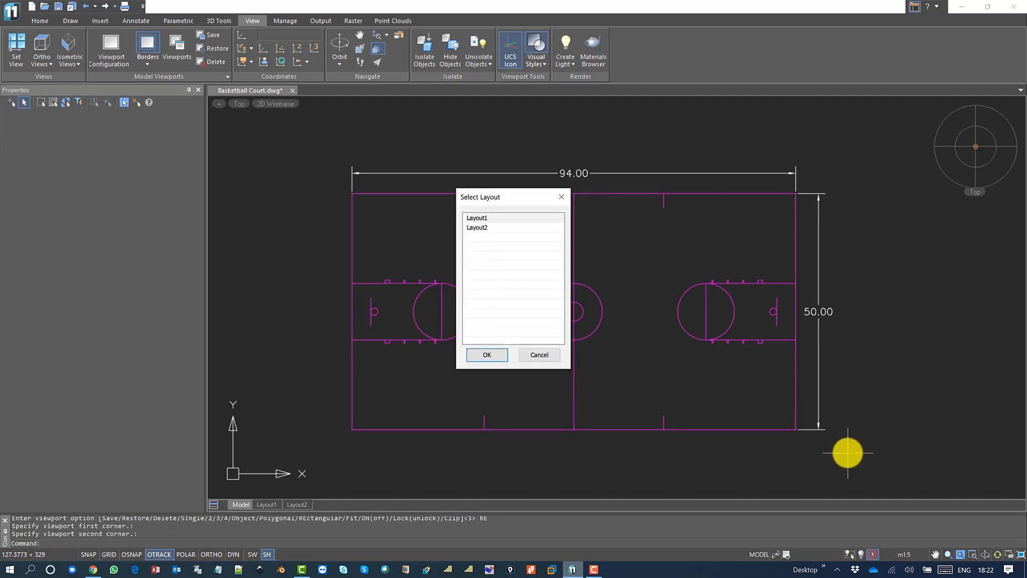
- Place the viewport on Layout1 at a view scale of 1, centred approximately on the sheet
left_click(477, 220)
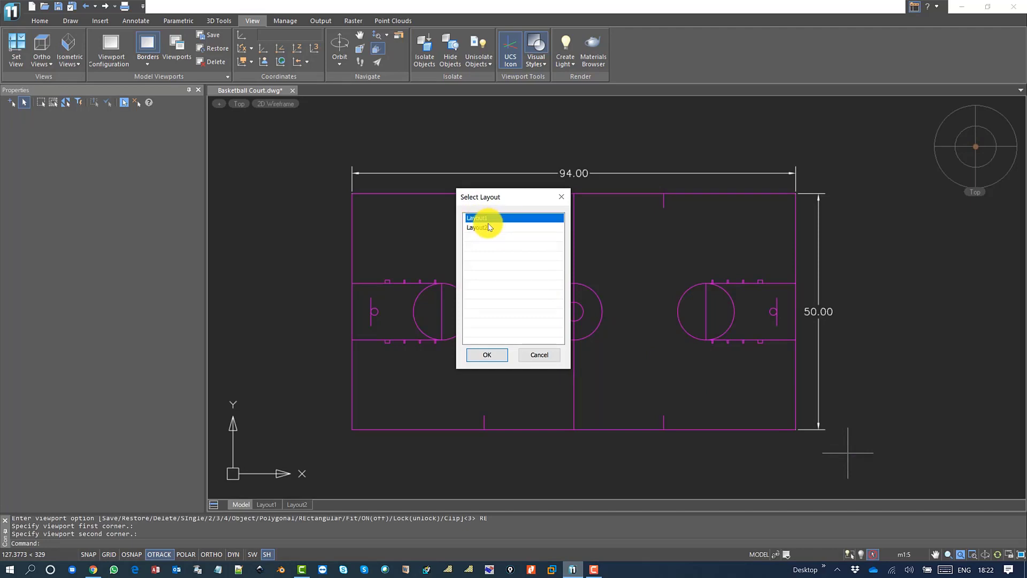
left_click(487, 355)
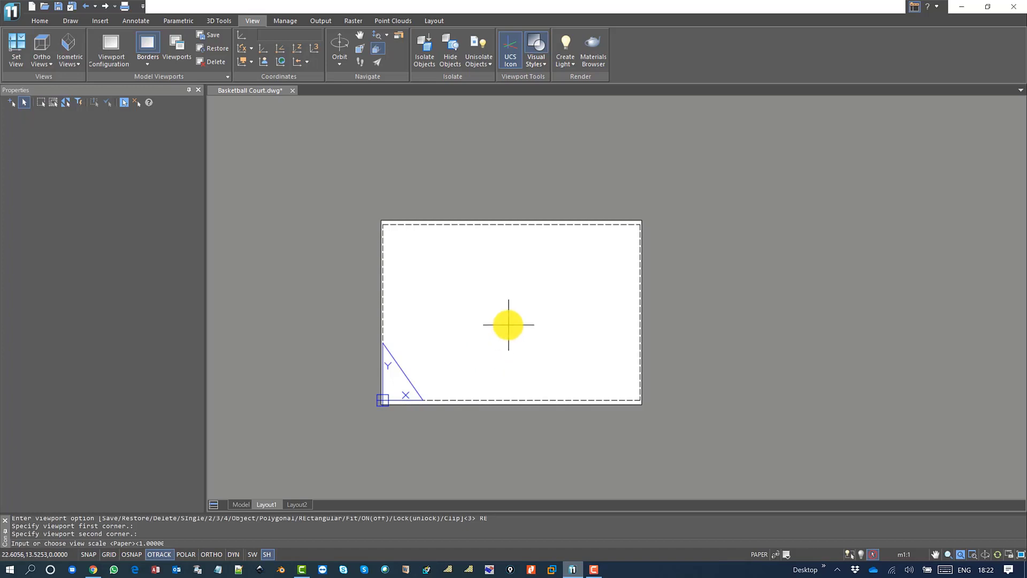
key("Return")
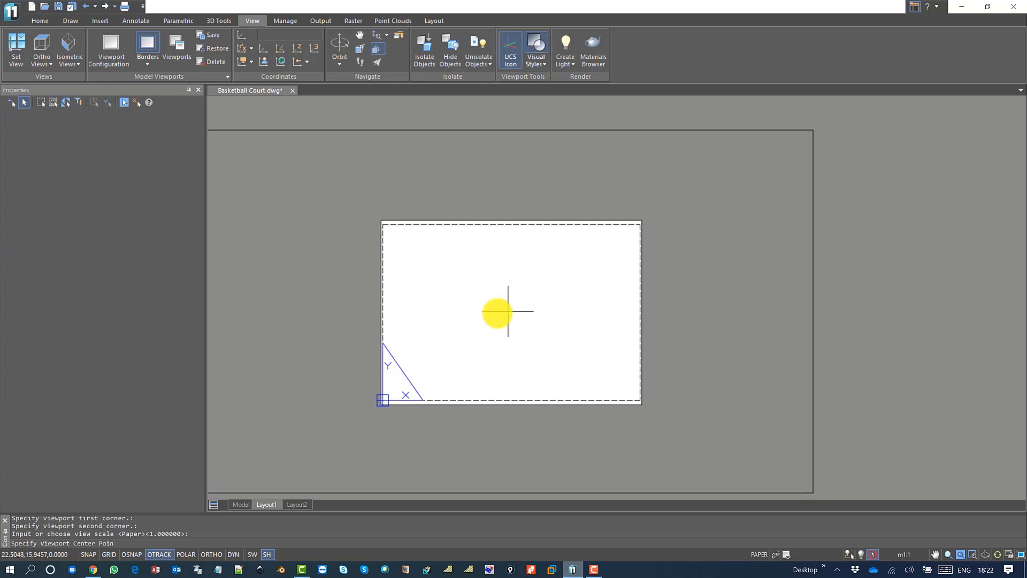
scroll(536, 298, "down", 2)
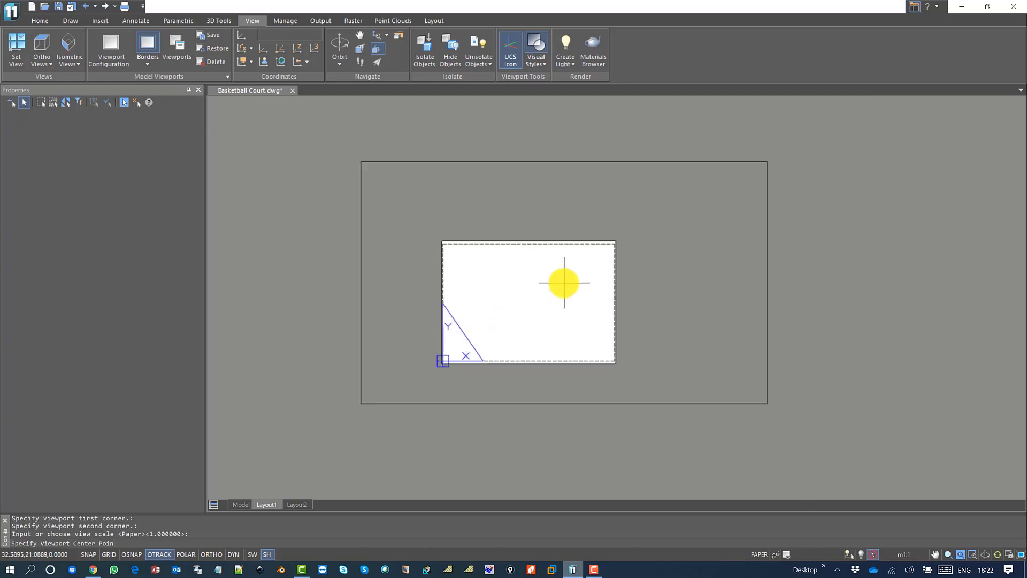
left_click(526, 303)
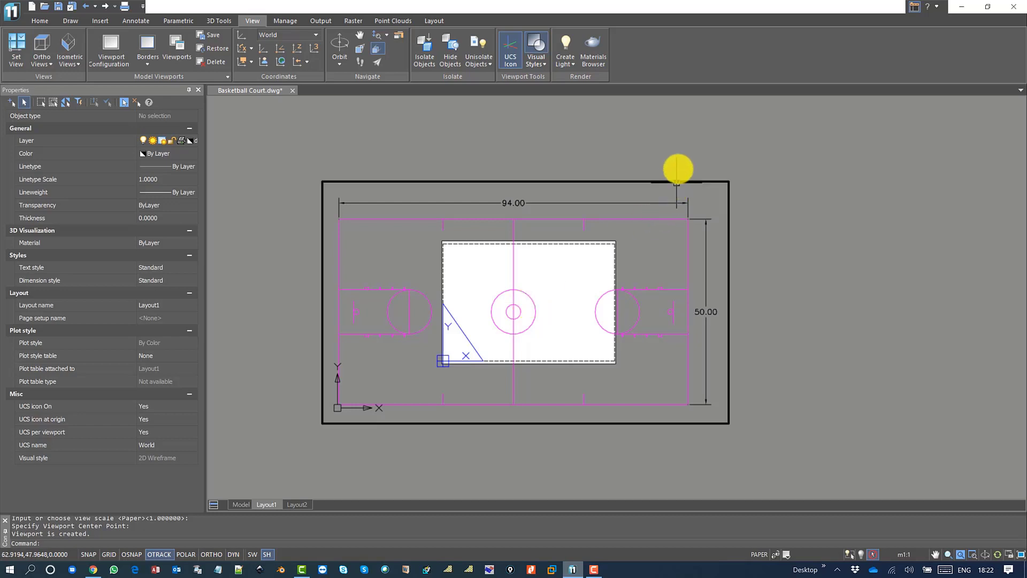
- Shrink the viewport by its corners to about 27.8 by 18 units so it fits inside the Layout1 sheet
left_click(676, 180)
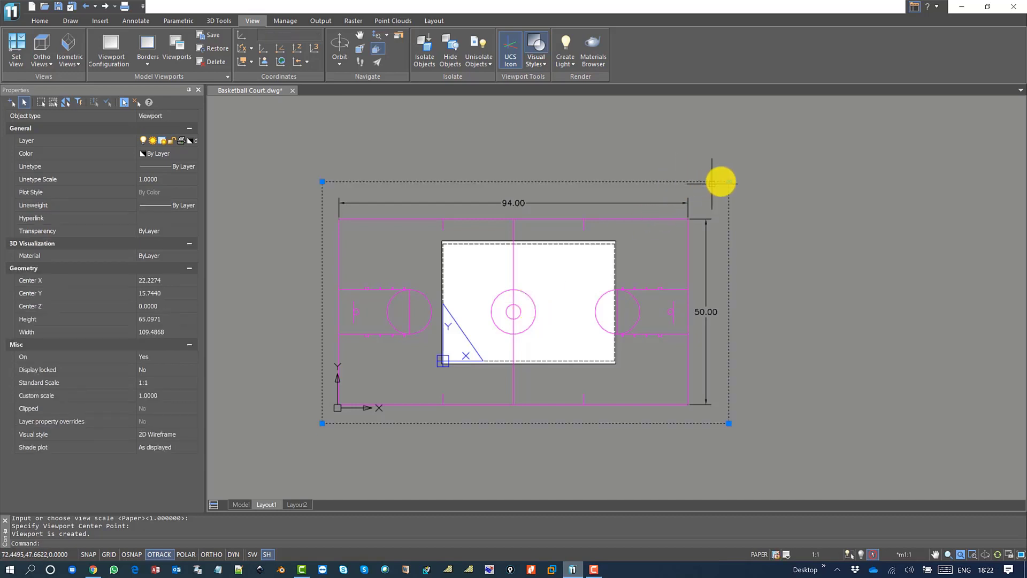
left_click(729, 182)
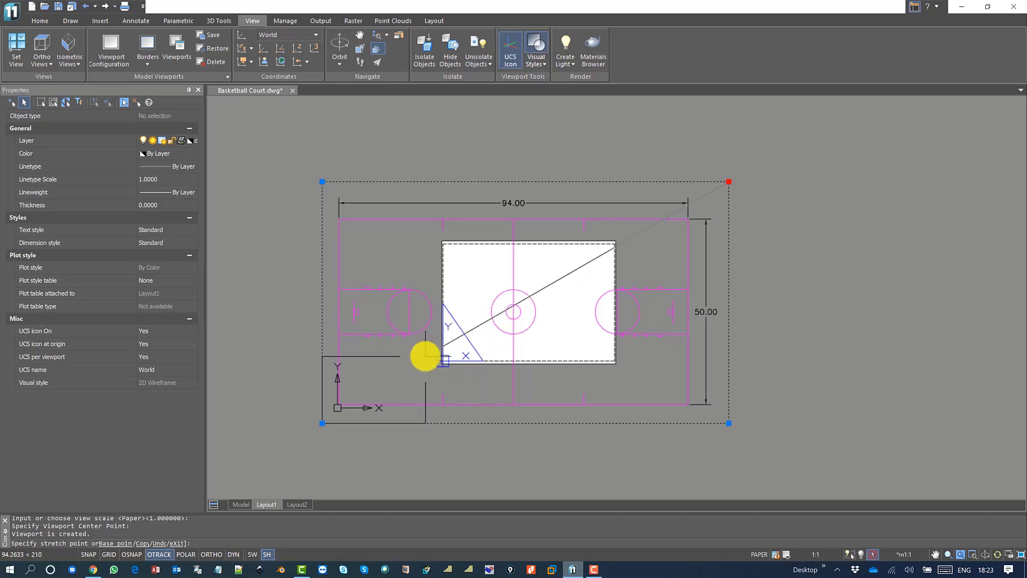
left_click(426, 356)
left_click_drag(385, 355, 542, 270)
scroll(526, 305, "up", 3)
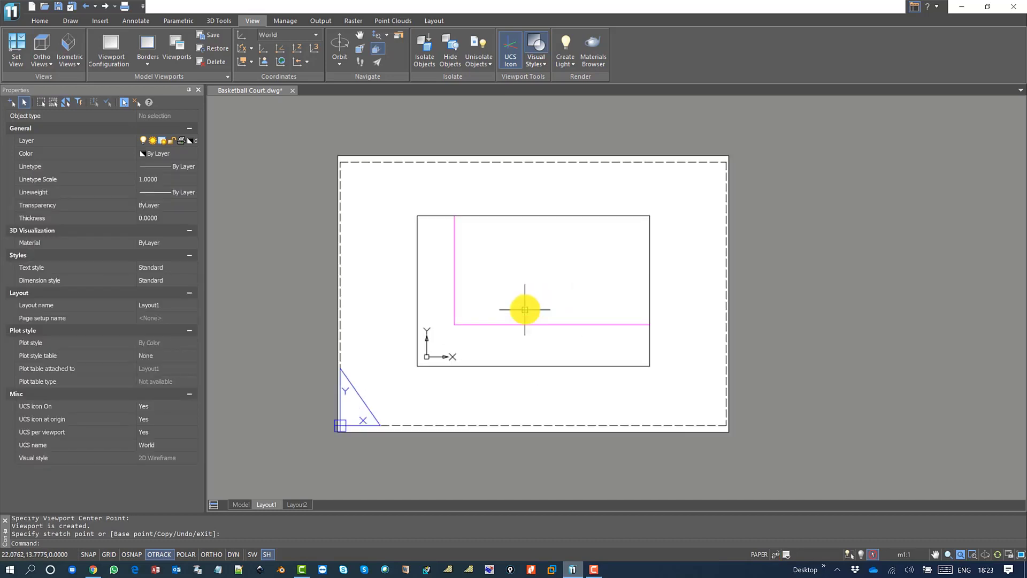
- Activate the Layout1 viewport, zoom its view to the drawing extents, reposition the court inside it and return to paper space
left_click(438, 214)
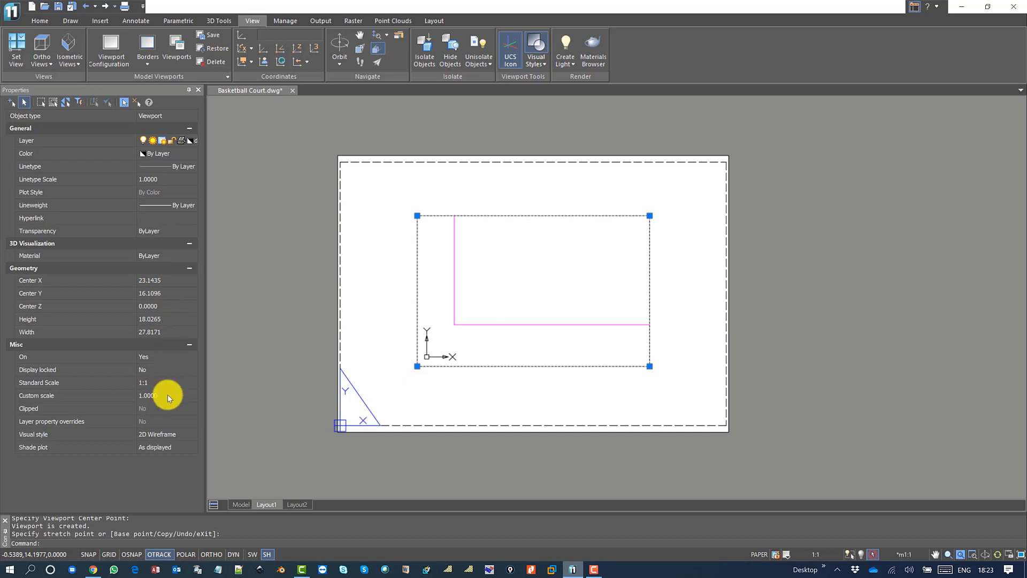
double_click(441, 286)
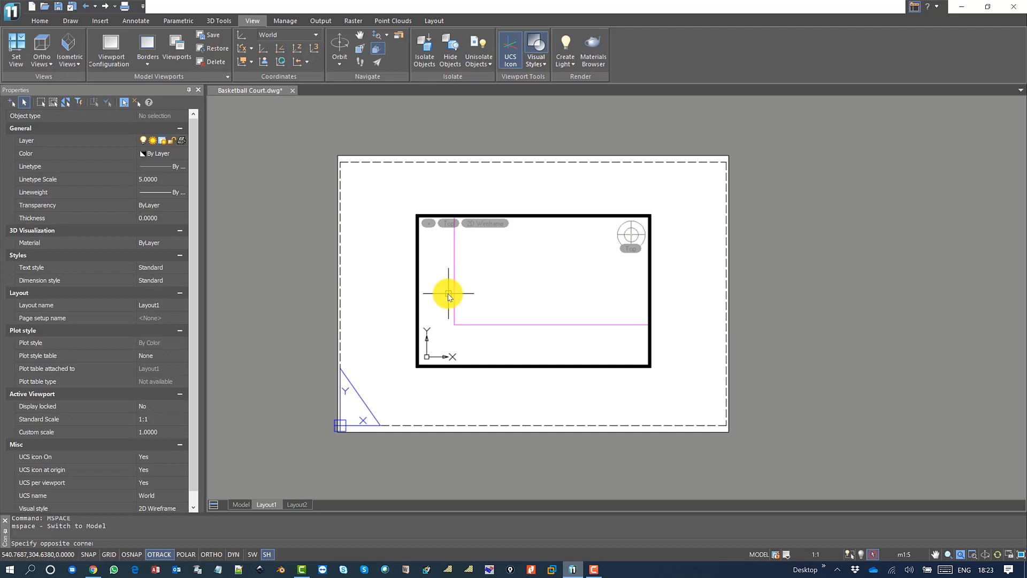
type("z")
key("Return")
type("a")
key("Return")
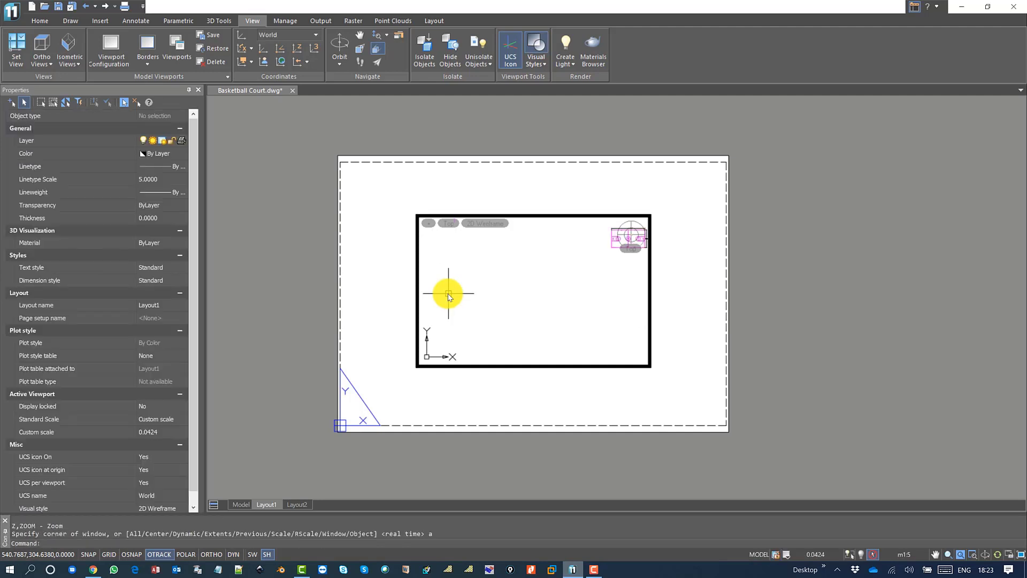
type("z")
key("Return")
type("e")
key("Return")
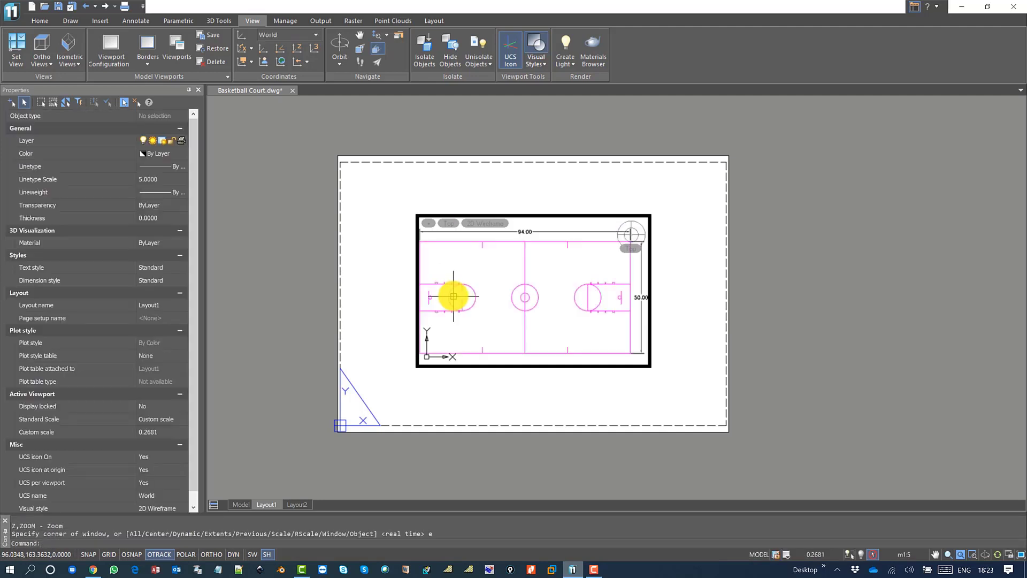
middle_click_drag(506, 291, 520, 279)
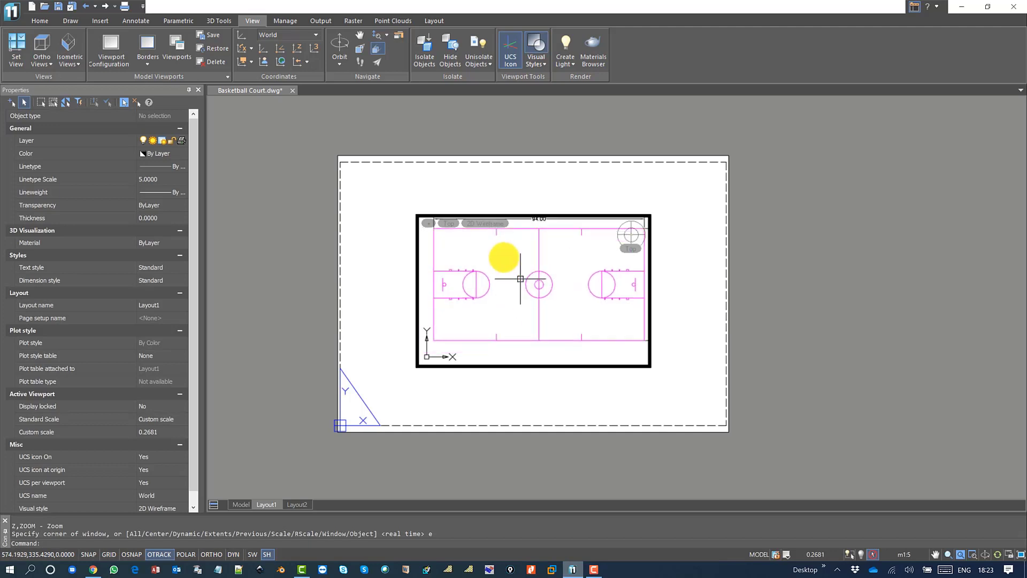
double_click(373, 233)
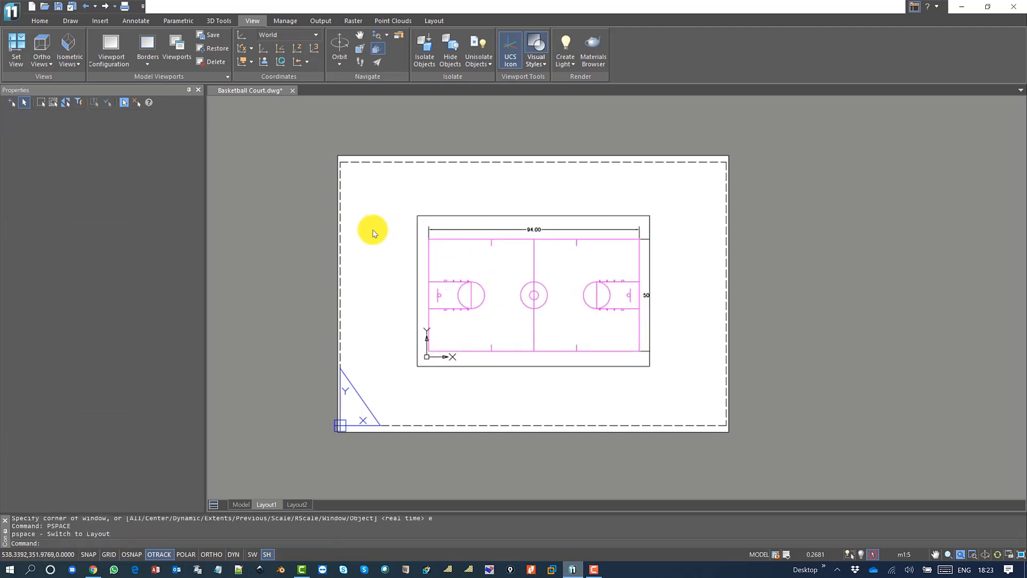
- Set the Layout1 viewport's custom scale to 0.01
left_click(448, 215)
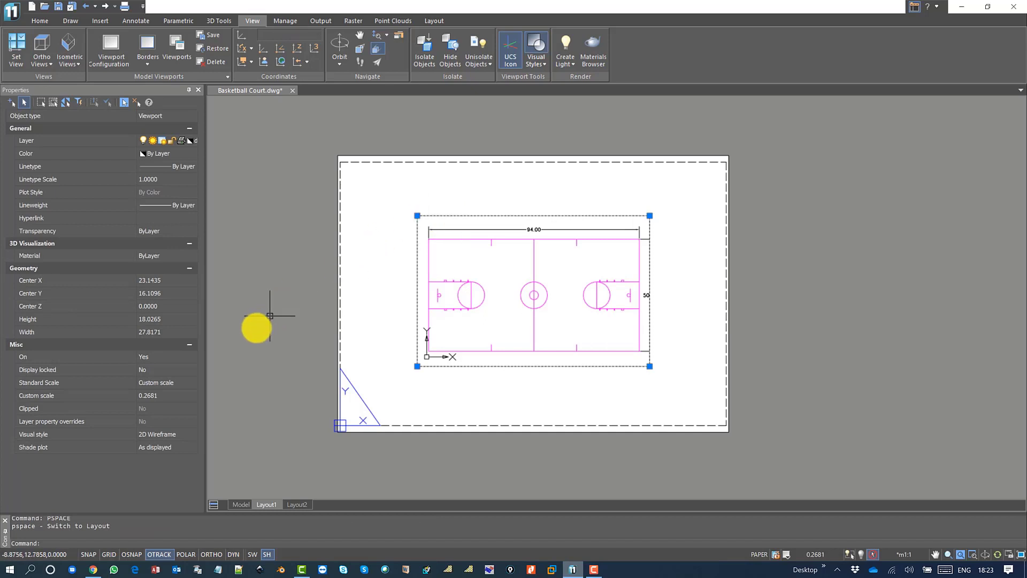
left_click(172, 396)
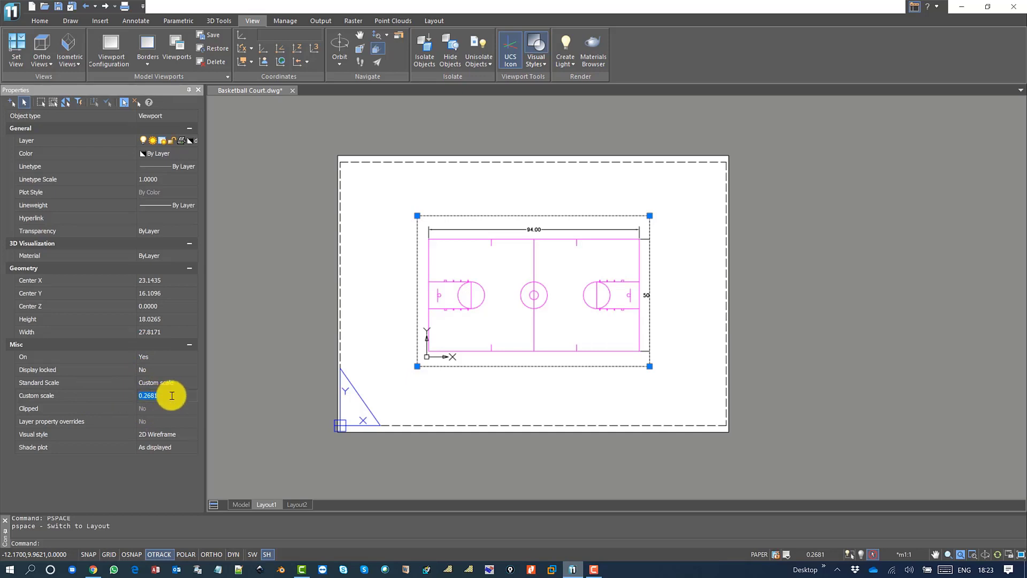
type(".1")
key("Return")
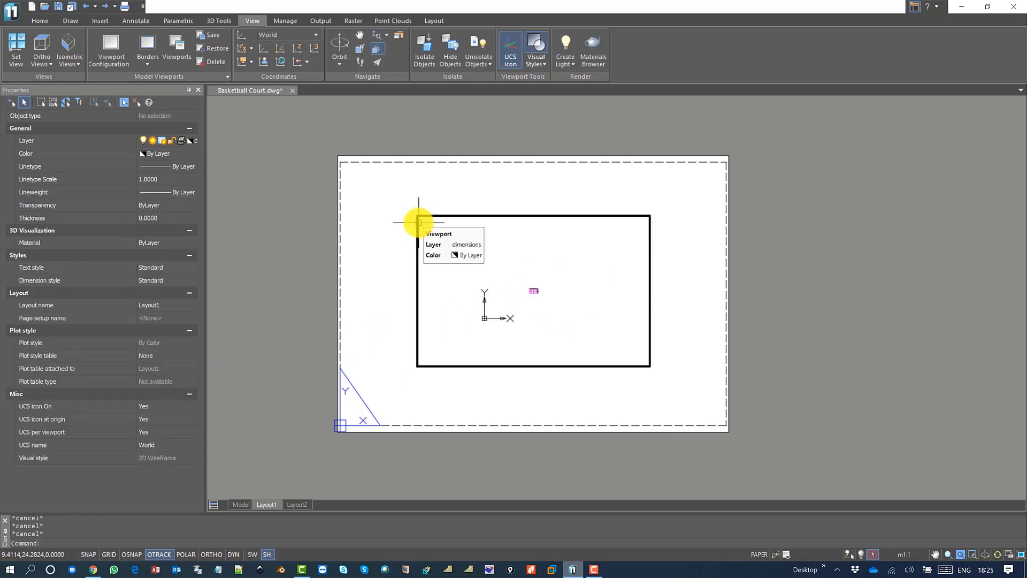
- Set the Layout1 viewport's custom scale to 0.25 so the court and both dimensions fit inside its border
left_click(418, 222)
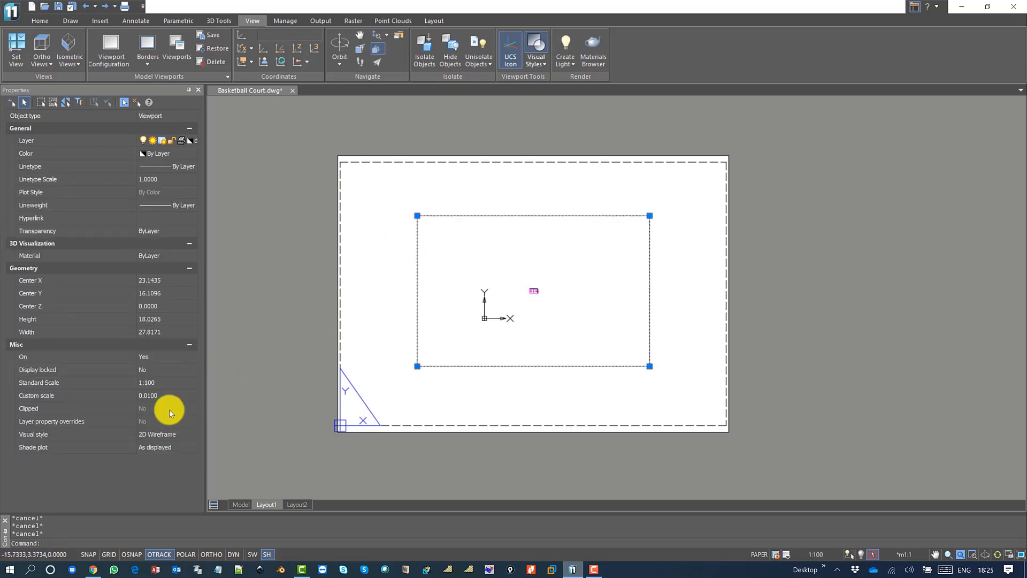
left_click(168, 396)
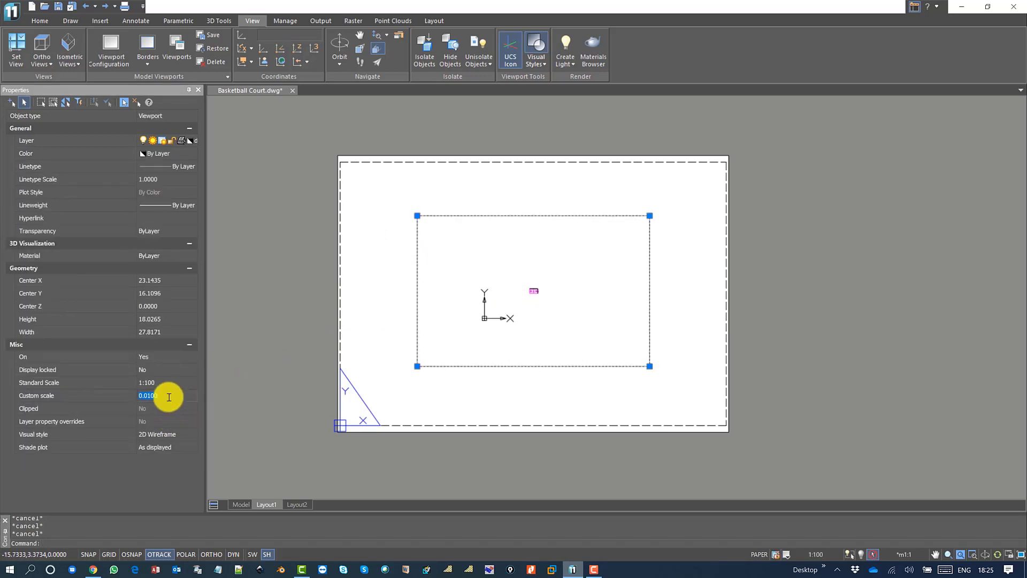
type(".25")
key("Return")
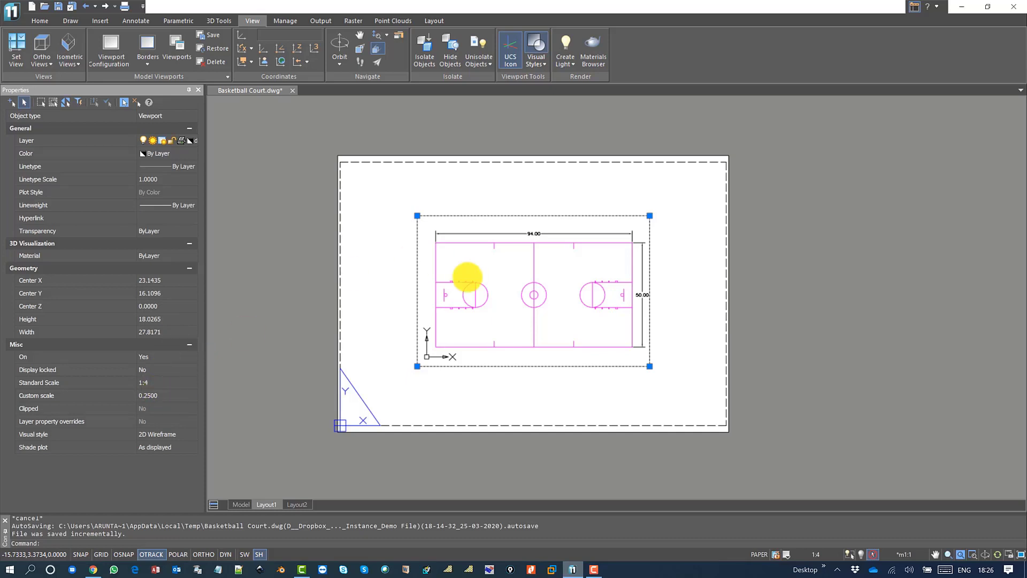
key("Escape")
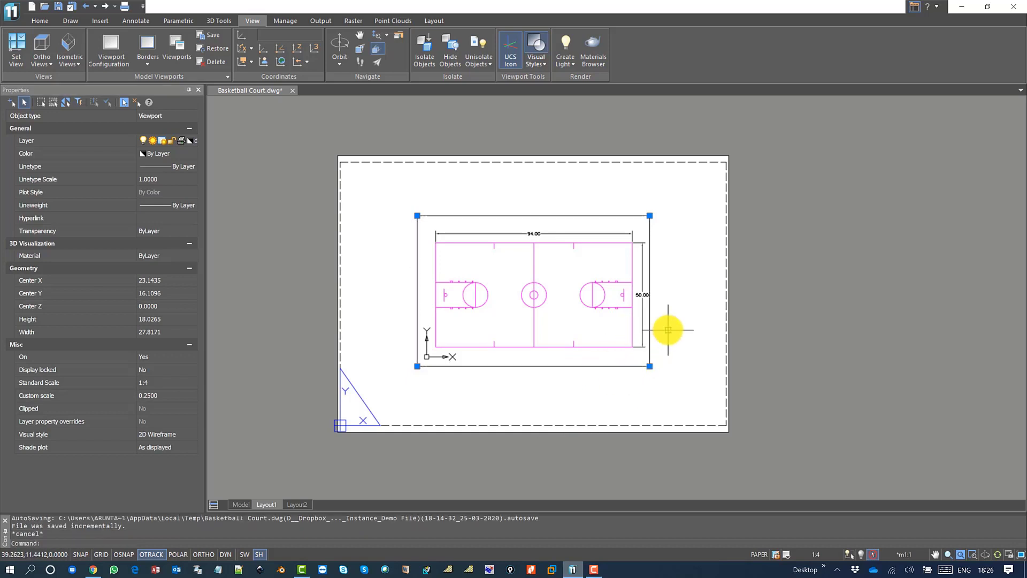
- Move the viewport to the upper-left area of the sheet, centred at about X 15.2, Y 20.3
middle_click_drag(672, 337, 687, 338)
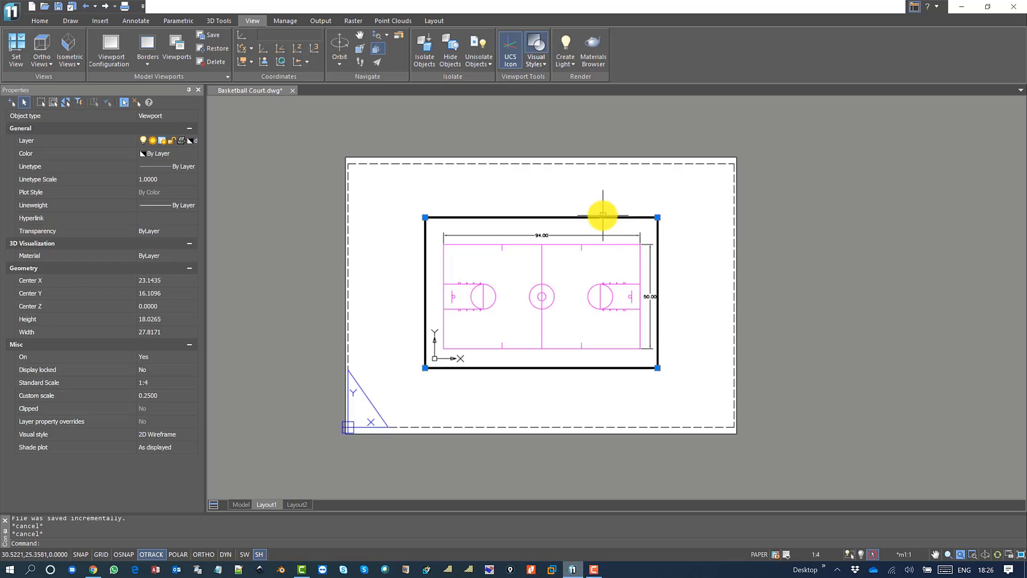
left_click_drag(601, 216, 536, 185)
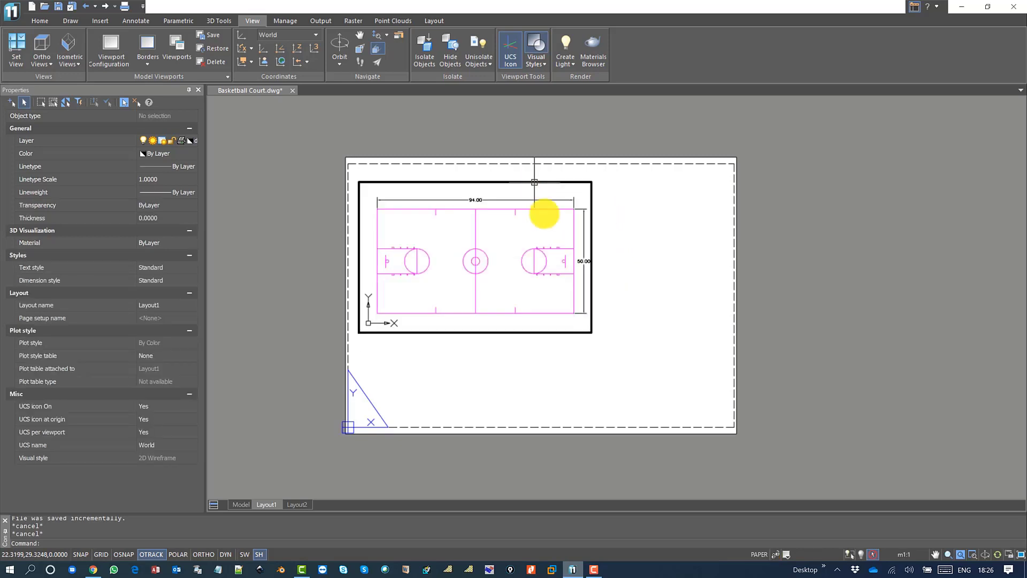
left_click(551, 333)
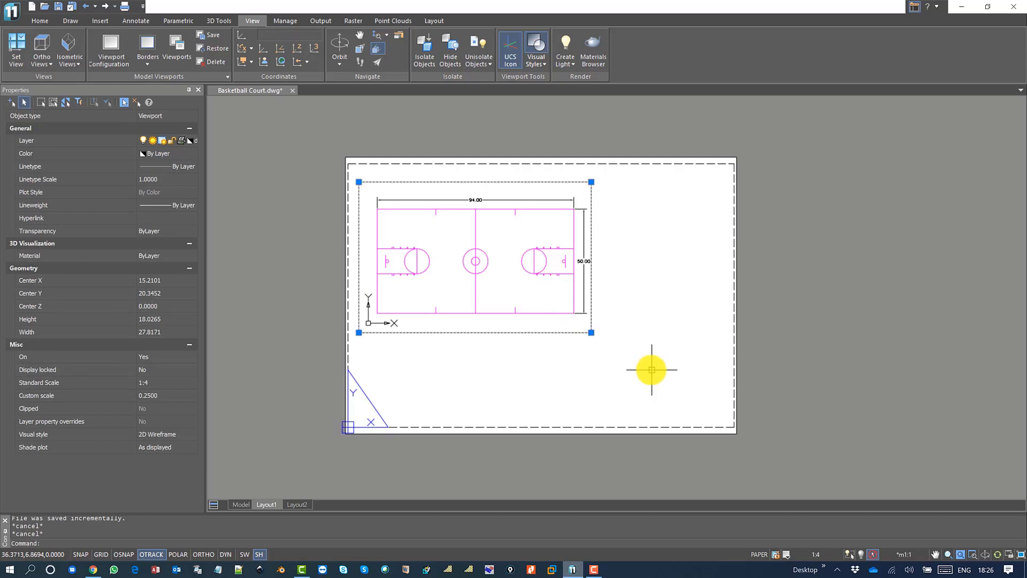
- Lock the display of the basketball court viewport in its properties, working from paper space
double_click(566, 323)
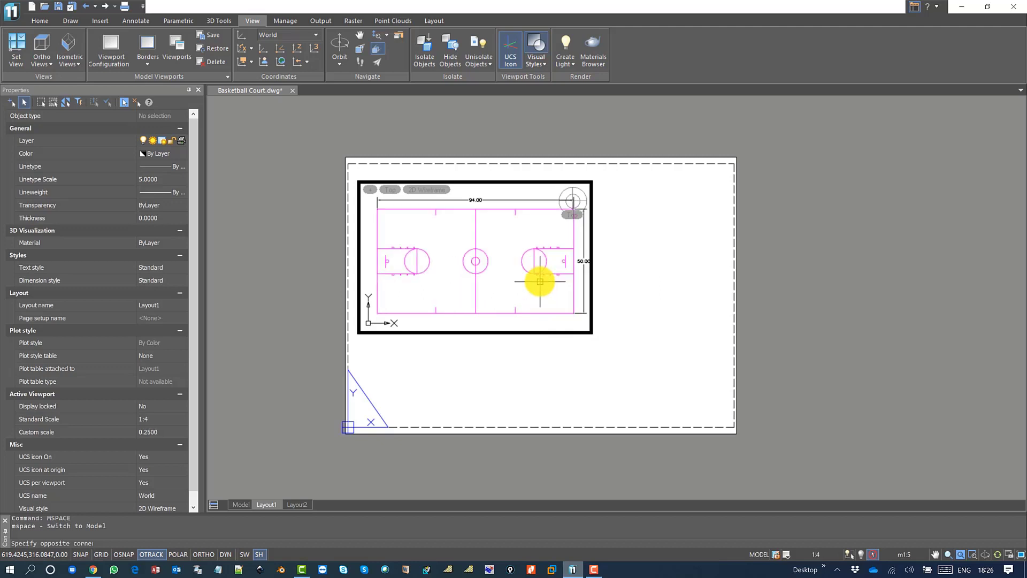
double_click(544, 360)
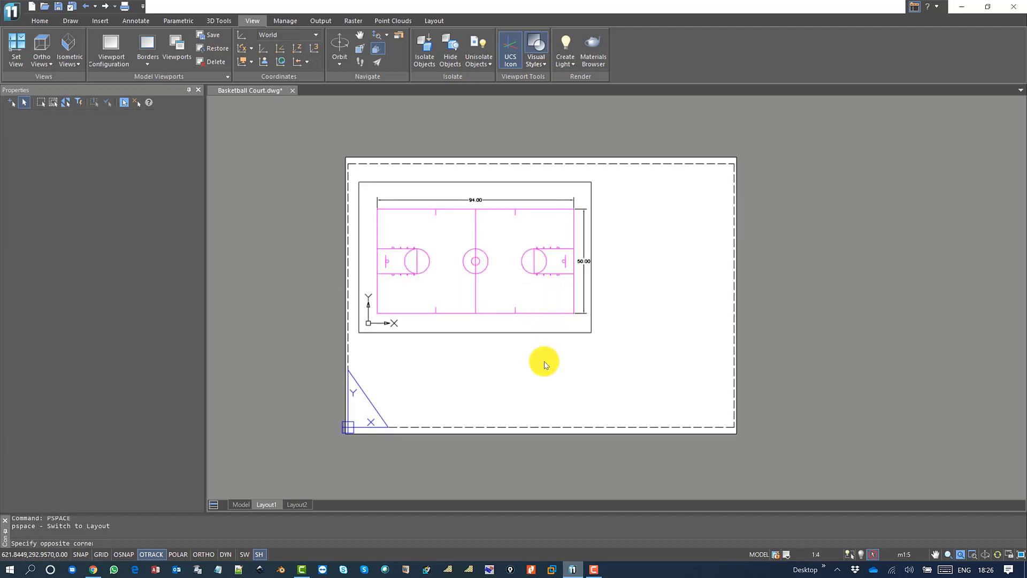
left_click(542, 332)
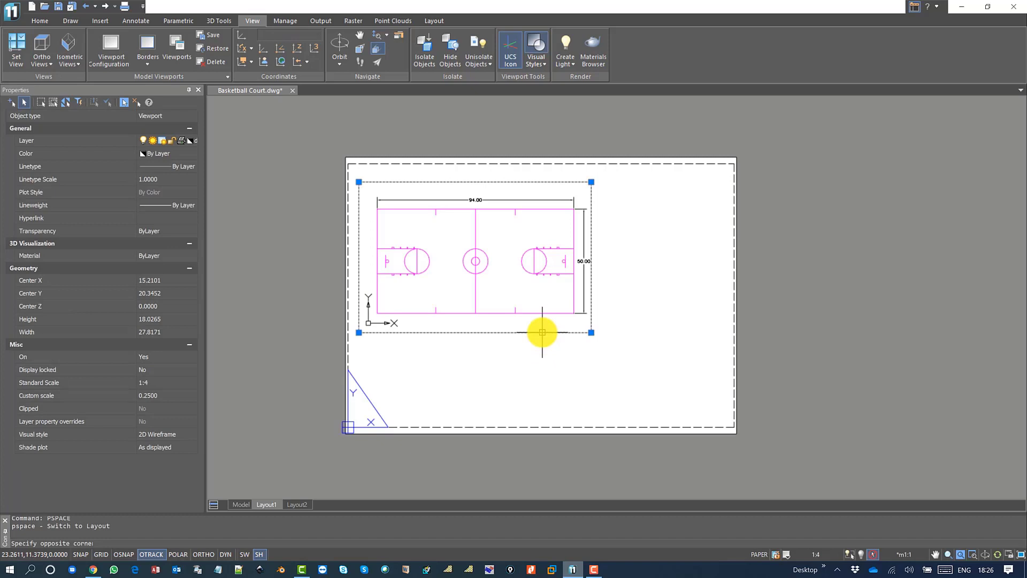
left_click(161, 370)
left_click(190, 369)
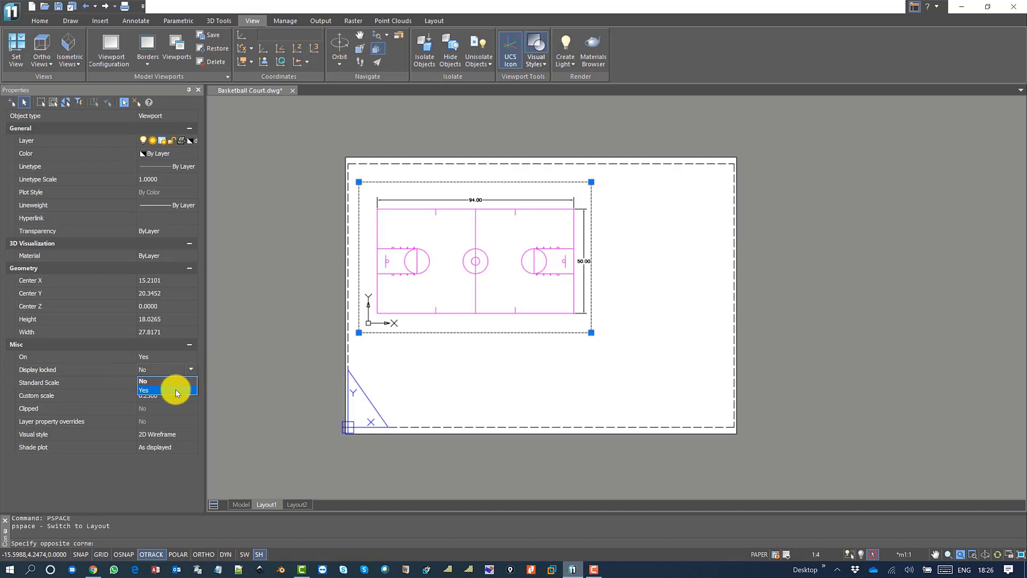
left_click(176, 391)
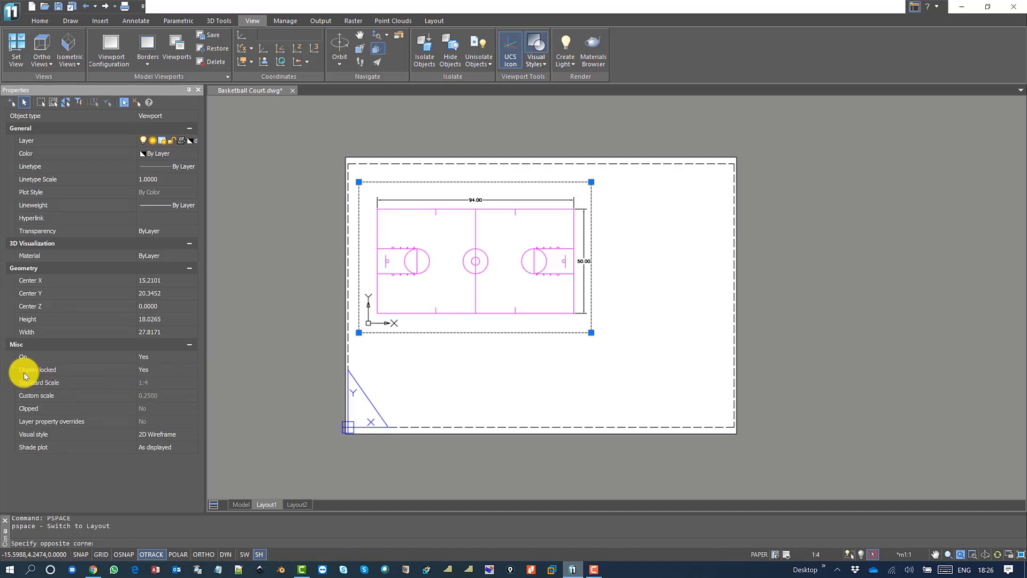
key("Escape")
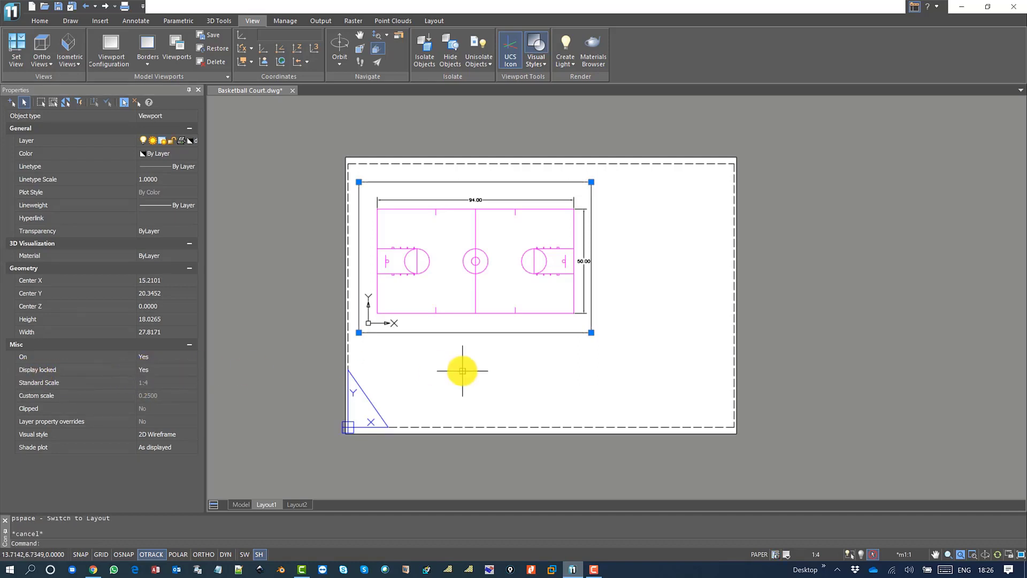
- Activate the locked viewport, zoom out and in to check how its scale behaves, and return to paper space
double_click(457, 322)
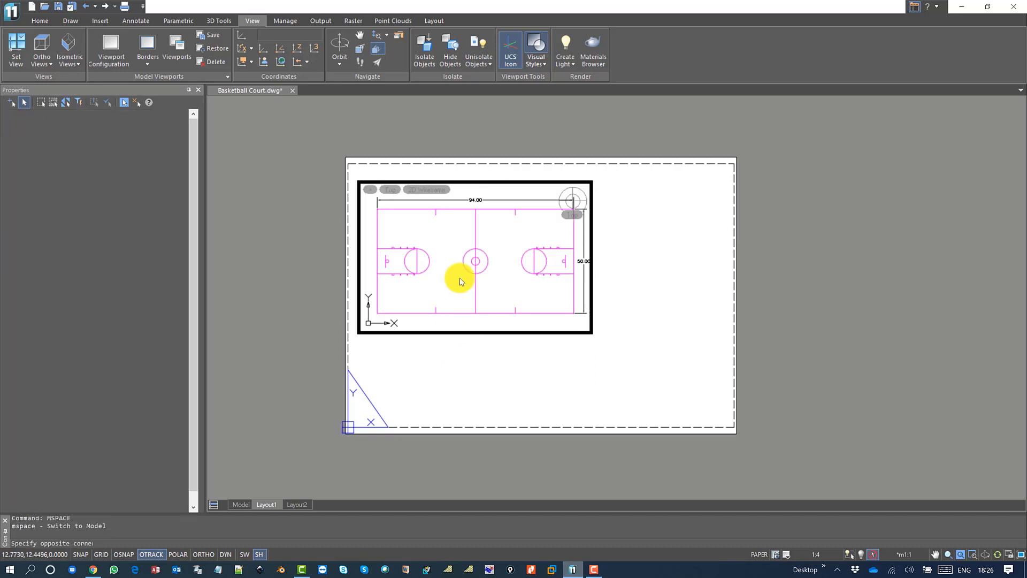
scroll(462, 282, "down", 6)
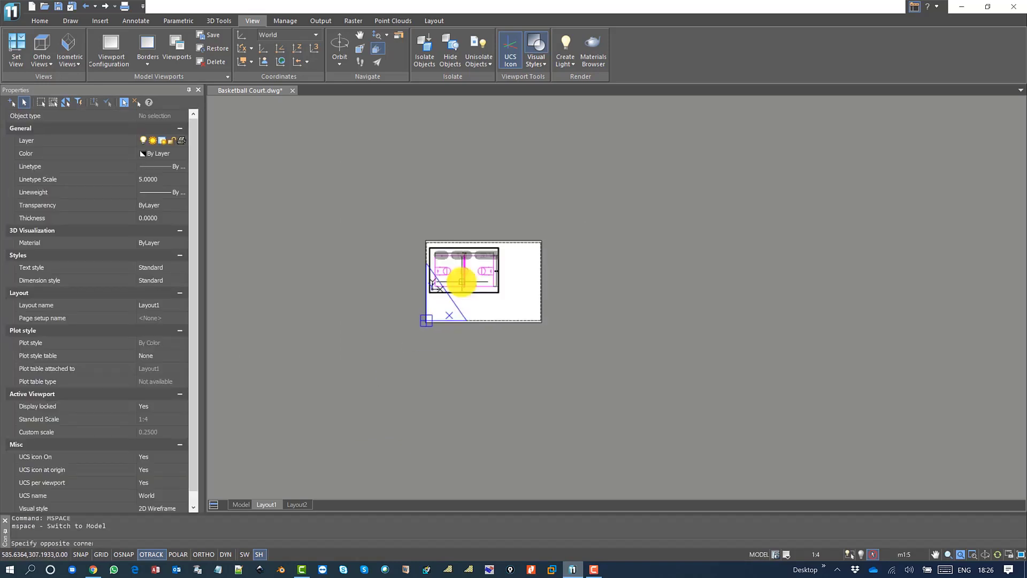
scroll(462, 282, "up", 6)
double_click(480, 380)
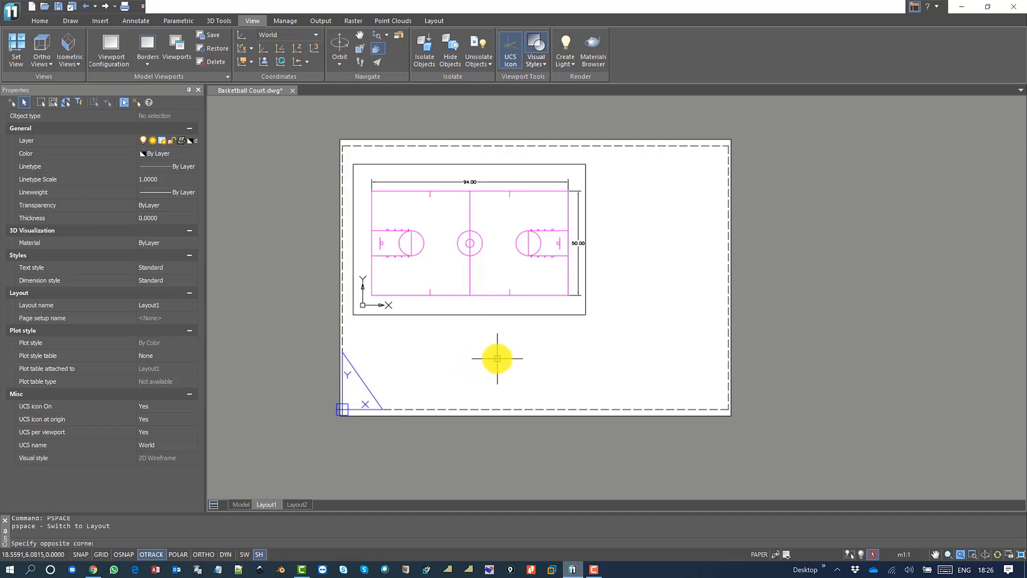
- Switch from Layout1 to the drawing's model space
left_click(239, 504)
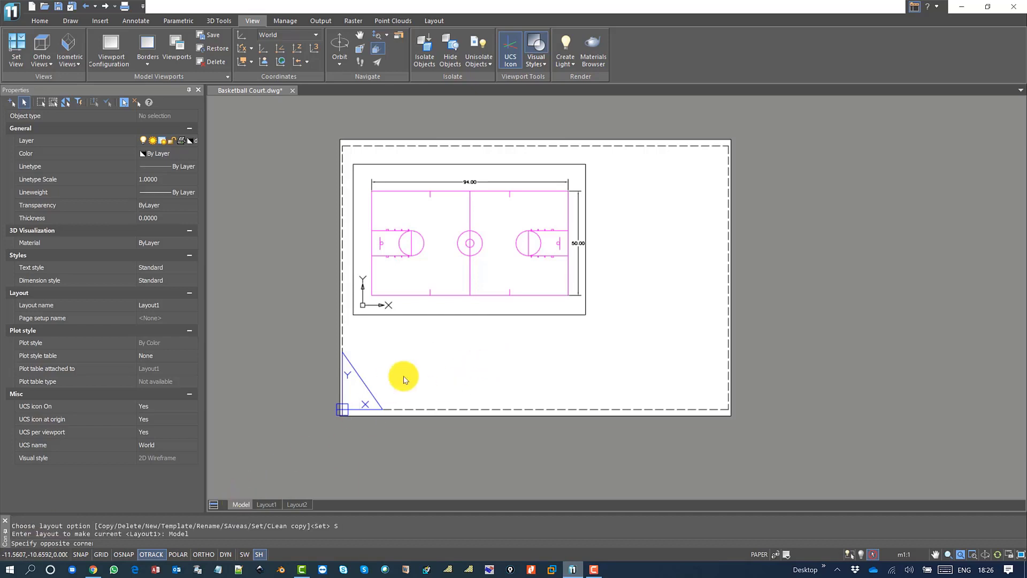